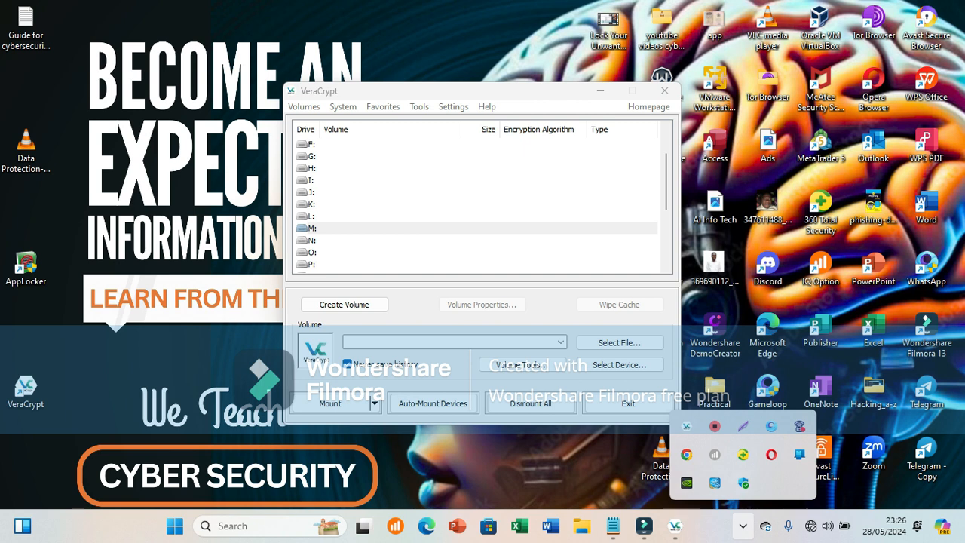
Start a new volume as an encrypted file container with the Standard VeraCrypt volume type.
{"action": "left_click", "coordinate": [344, 303]}
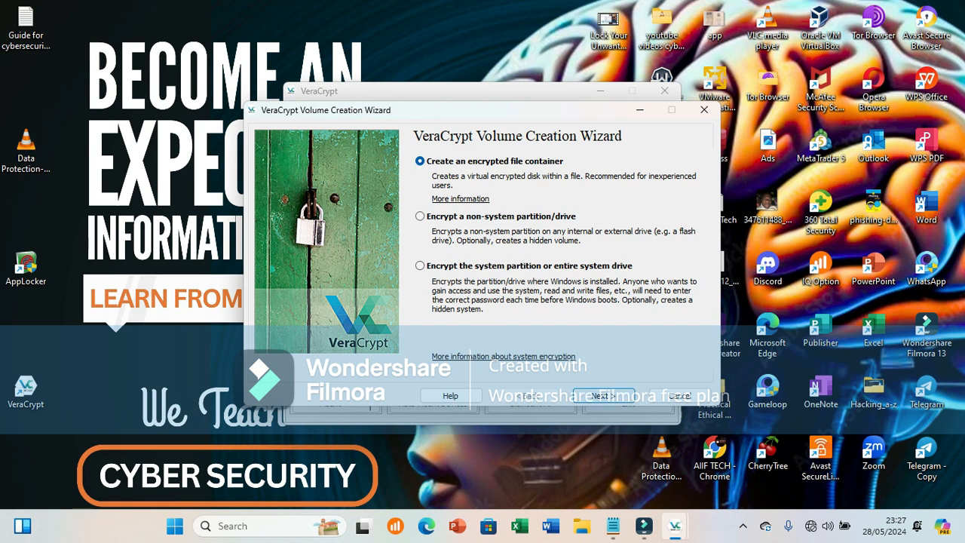
{"action": "left_click", "coordinate": [603, 395]}
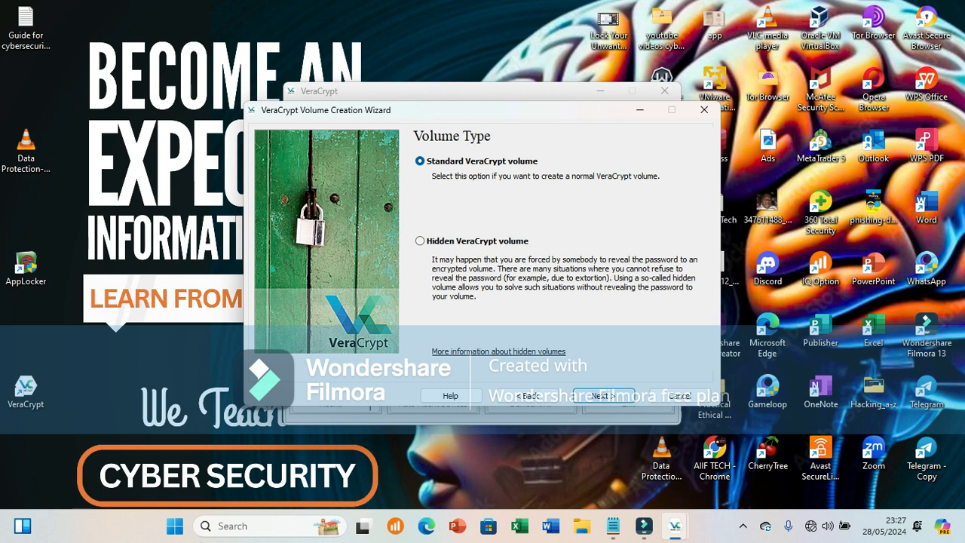
{"action": "left_click", "coordinate": [604, 396]}
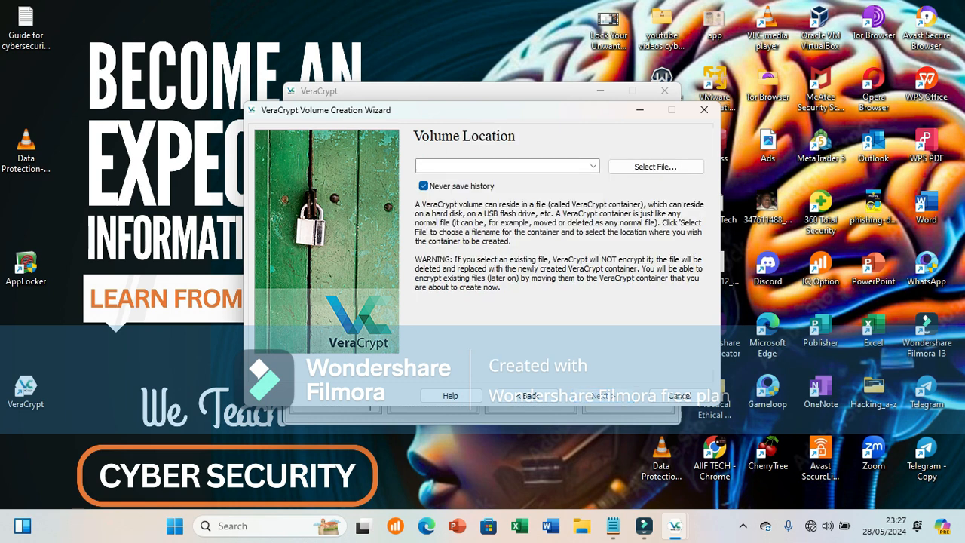
Browse to Local Disk (C:) as the storage location for the container file.
{"action": "left_click", "coordinate": [593, 166]}
{"action": "left_click", "coordinate": [593, 166]}
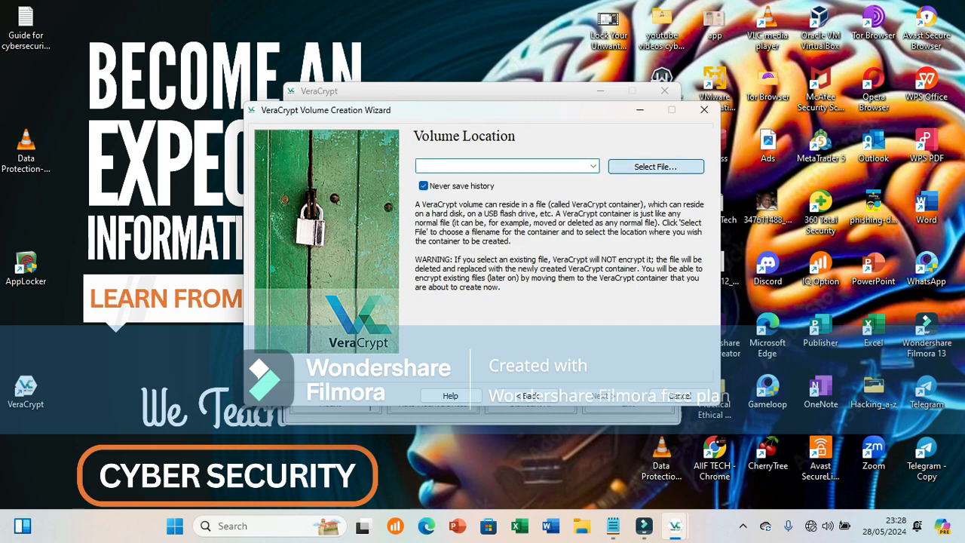
{"action": "left_click", "coordinate": [655, 165]}
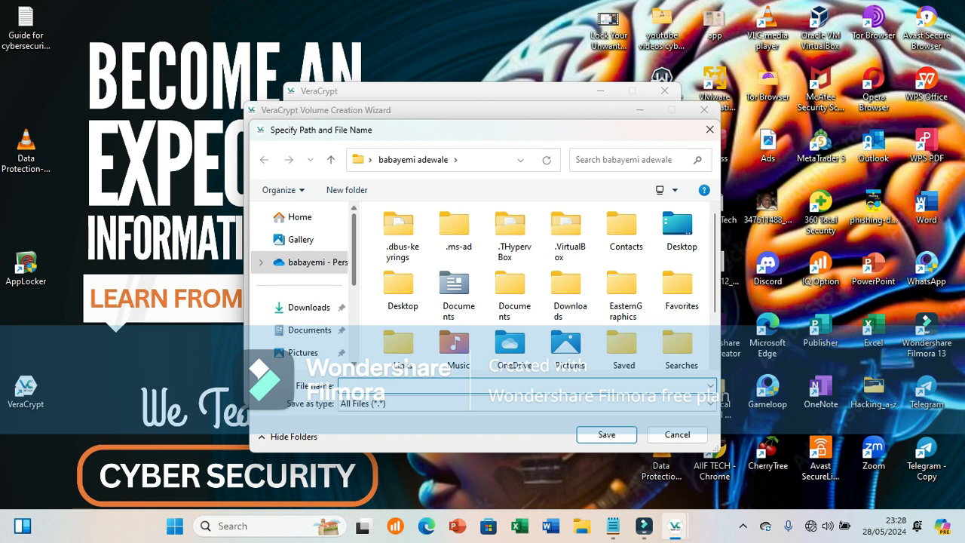
{"action": "scroll", "coordinate": [300, 324], "scroll_direction": "down", "scroll_amount": 3}
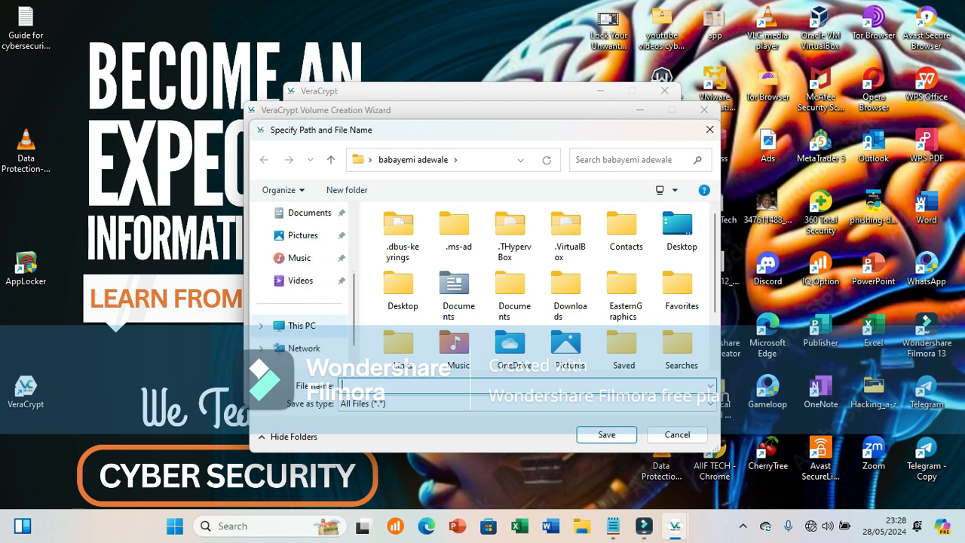
{"action": "left_click", "coordinate": [301, 326]}
{"action": "left_click", "coordinate": [460, 244]}
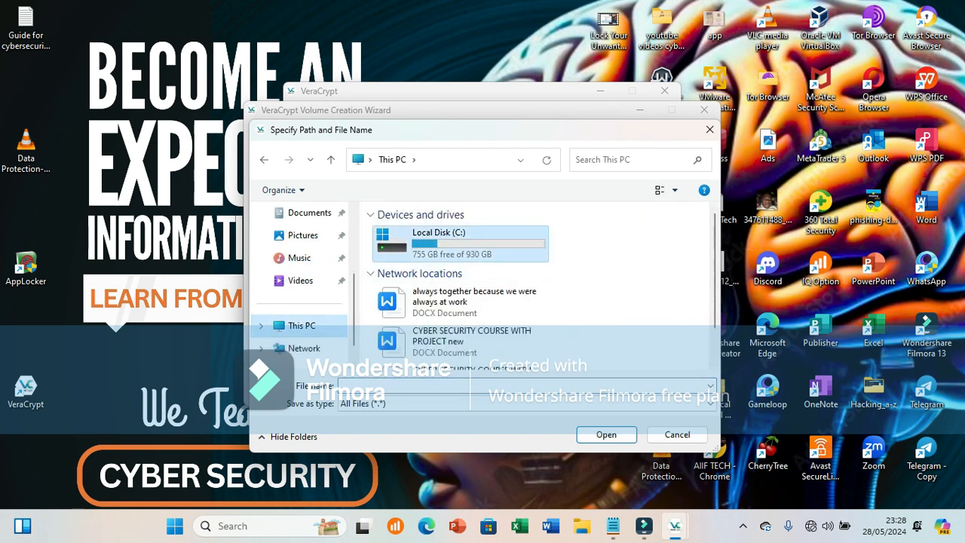
{"action": "left_click", "coordinate": [605, 435]}
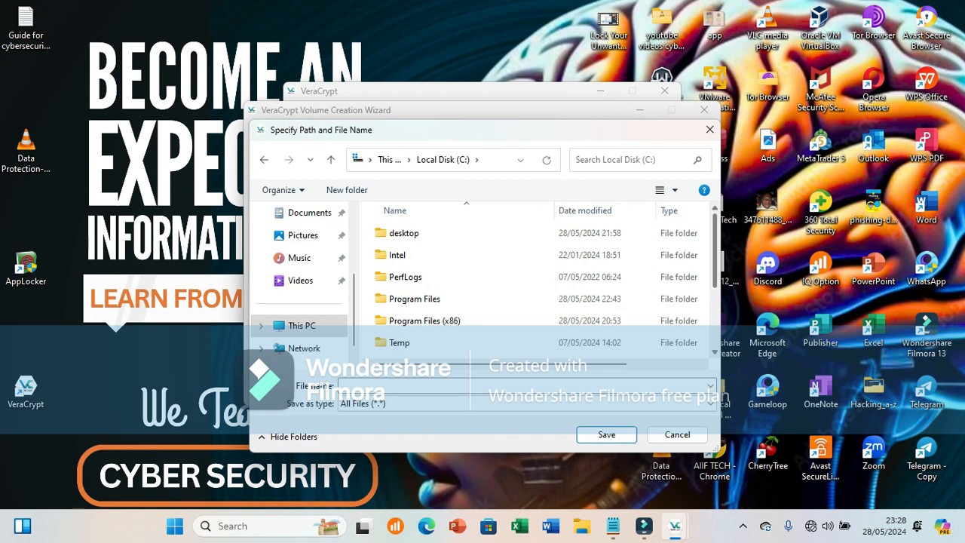
Save the container file as CIA with the VeraCrypt Volumes (*.hc) file type and accept the volume location.
{"action": "scroll", "coordinate": [535, 286], "scroll_direction": "down", "scroll_amount": 2}
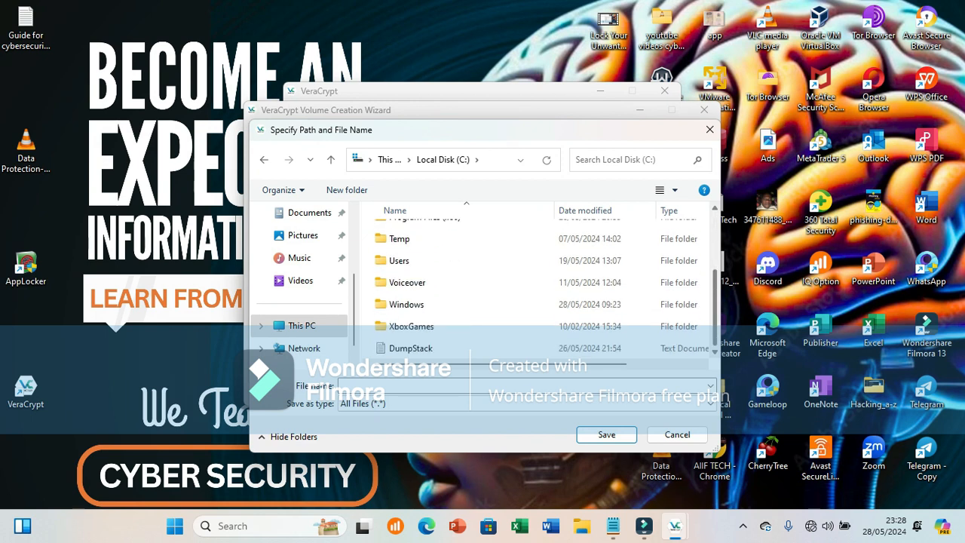
{"action": "left_click", "coordinate": [520, 385]}
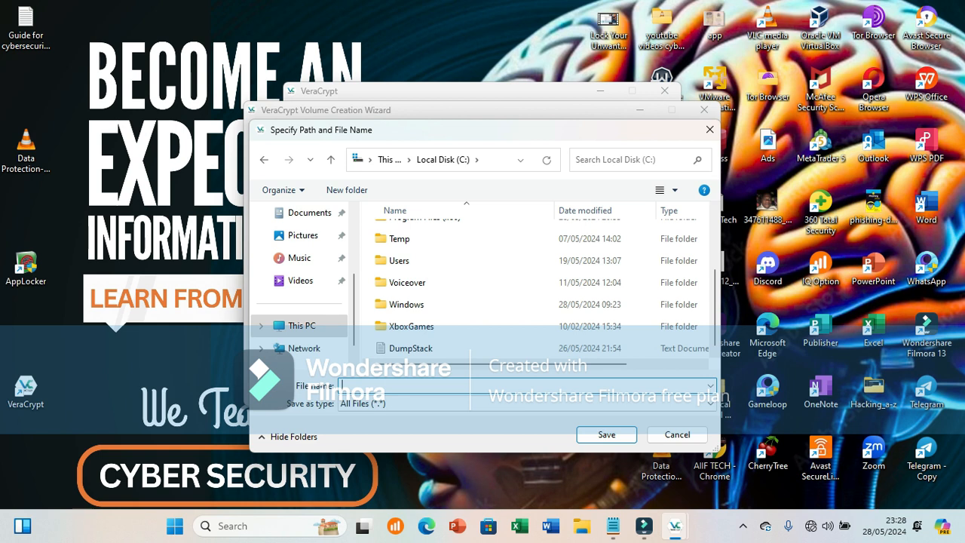
{"action": "type", "text": "CIA"}
{"action": "left_click", "coordinate": [520, 404]}
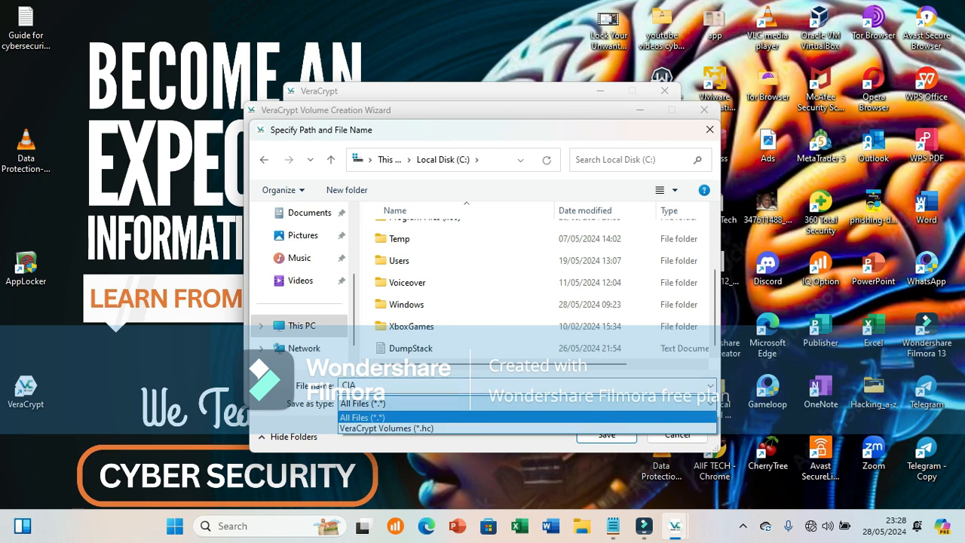
{"action": "key", "text": "Return"}
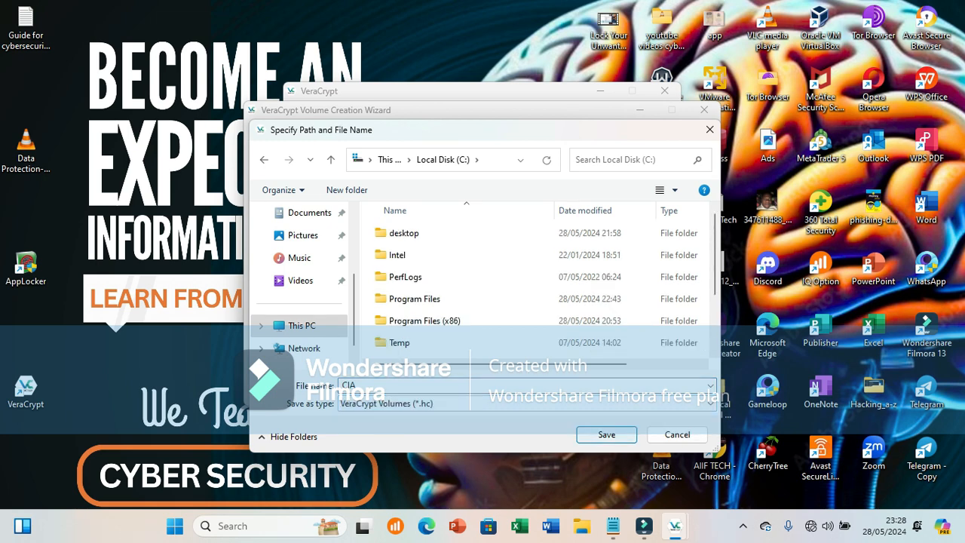
{"action": "key", "text": "Return"}
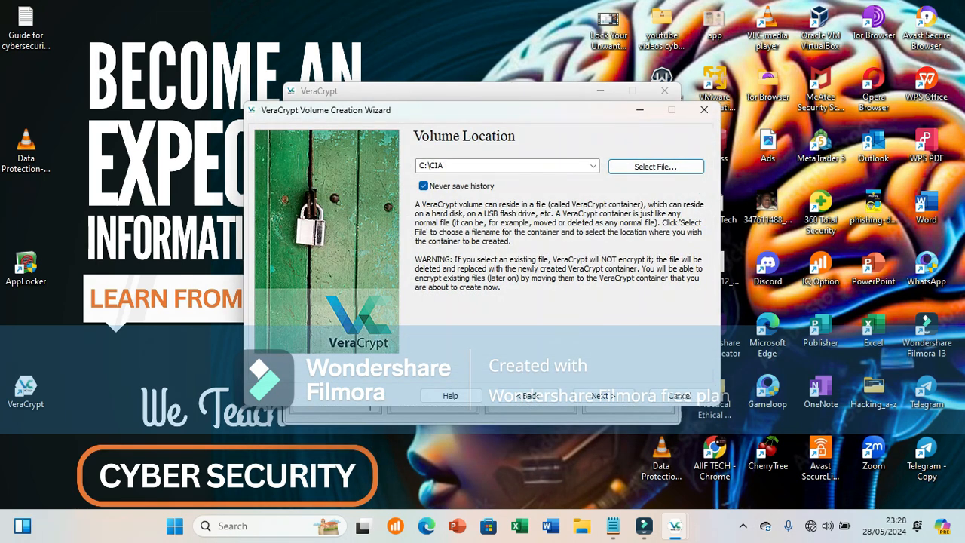
{"action": "double_click", "coordinate": [432, 165]}
{"action": "left_click", "coordinate": [444, 166]}
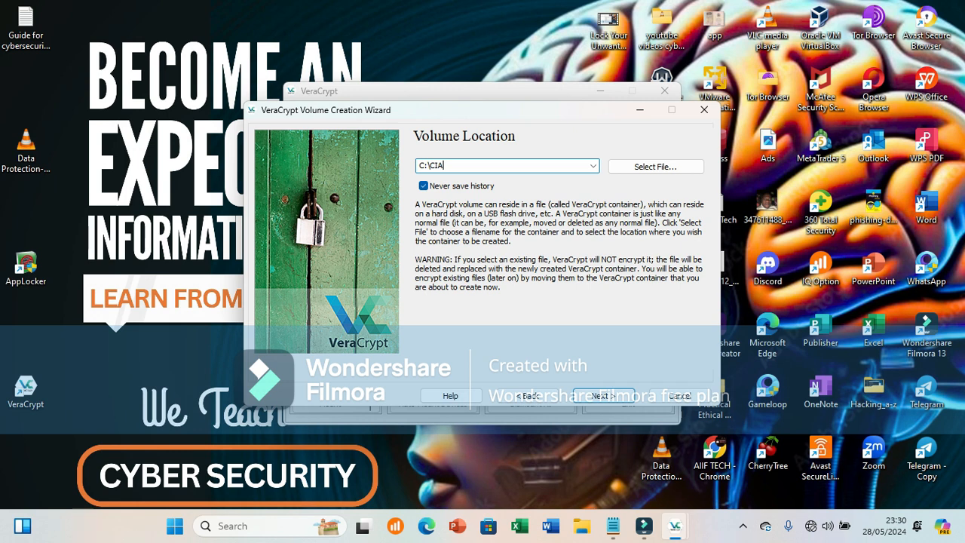
{"action": "left_click", "coordinate": [603, 396]}
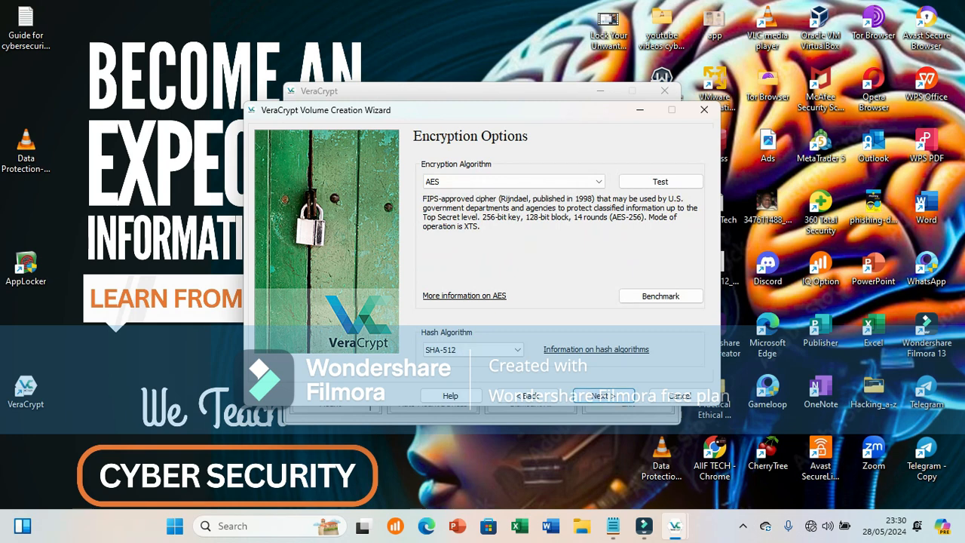
Look through the available encryption algorithms, from AES to the Kuznyechik(Serpent(Camellia)) cascade.
{"action": "left_click", "coordinate": [599, 181]}
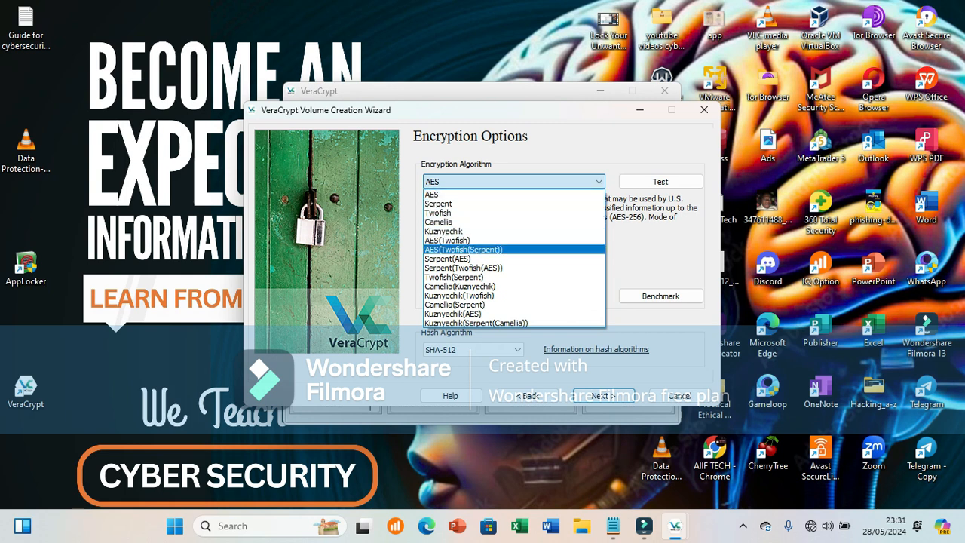
{"action": "key", "text": "Down"}
{"action": "key", "text": "Down"}
{"action": "key", "text": "Down"}
{"action": "key", "text": "Down"}
{"action": "key", "text": "Down"}
{"action": "key", "text": "Down"}
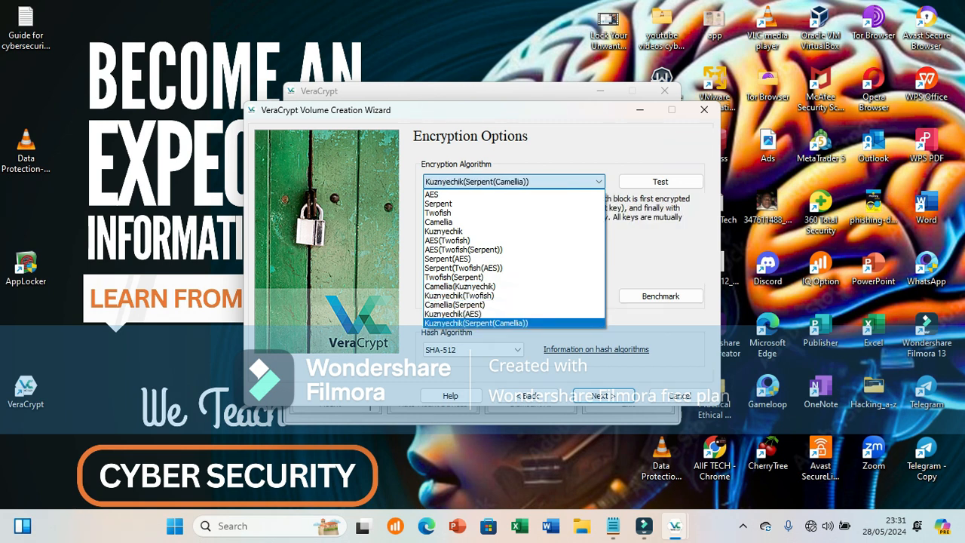
{"action": "key", "text": "Up"}
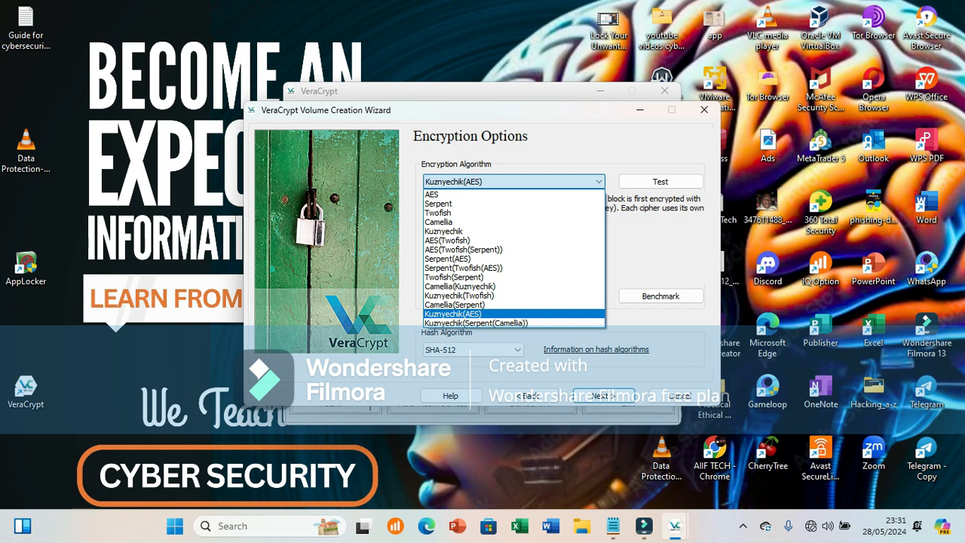
{"action": "key", "text": "Up"}
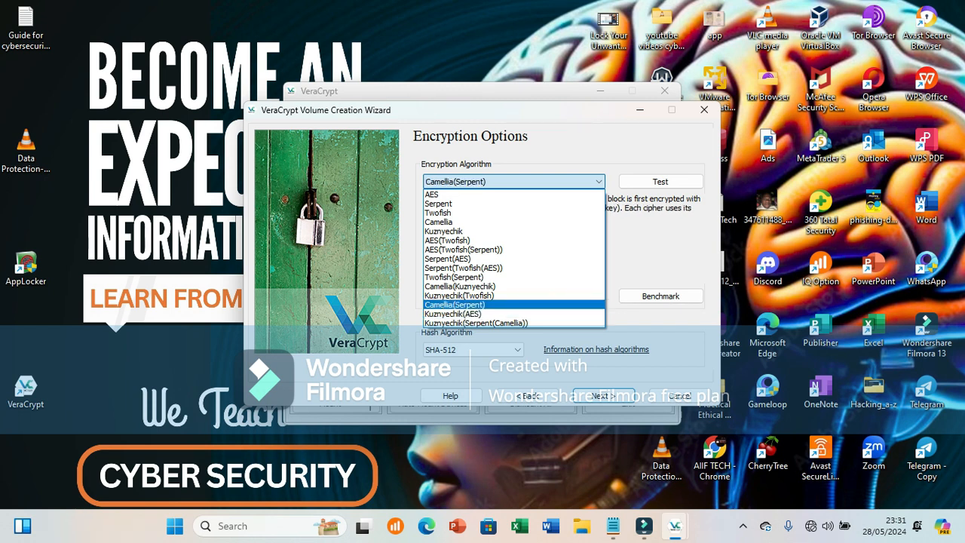
{"action": "key", "text": "Up"}
{"action": "key", "text": "Up"}
{"action": "key", "text": "Up"}
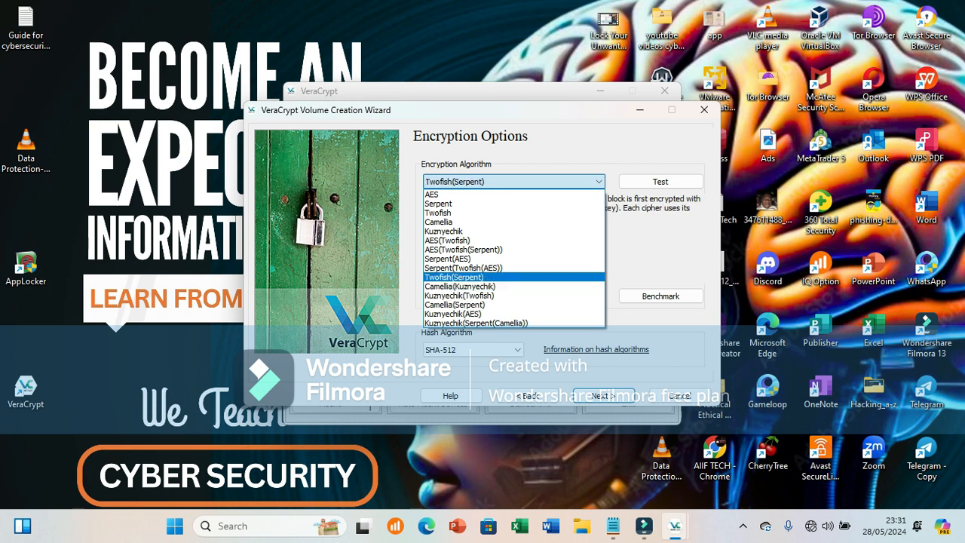
{"action": "key", "text": "Up"}
{"action": "key", "text": "Up"}
{"action": "key", "text": "Up"}
{"action": "key", "text": "Up"}
{"action": "key", "text": "Up"}
{"action": "key", "text": "Up"}
{"action": "key", "text": "Up"}
{"action": "key", "text": "Up"}
{"action": "key", "text": "Up"}
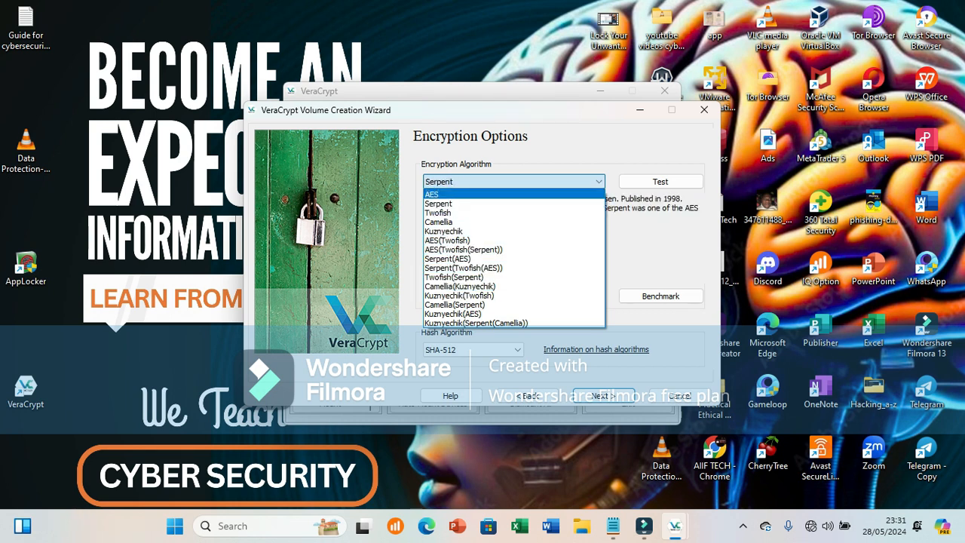
Select AES as the encryption algorithm for the volume.
{"action": "key", "text": "Down"}
{"action": "key", "text": "Down"}
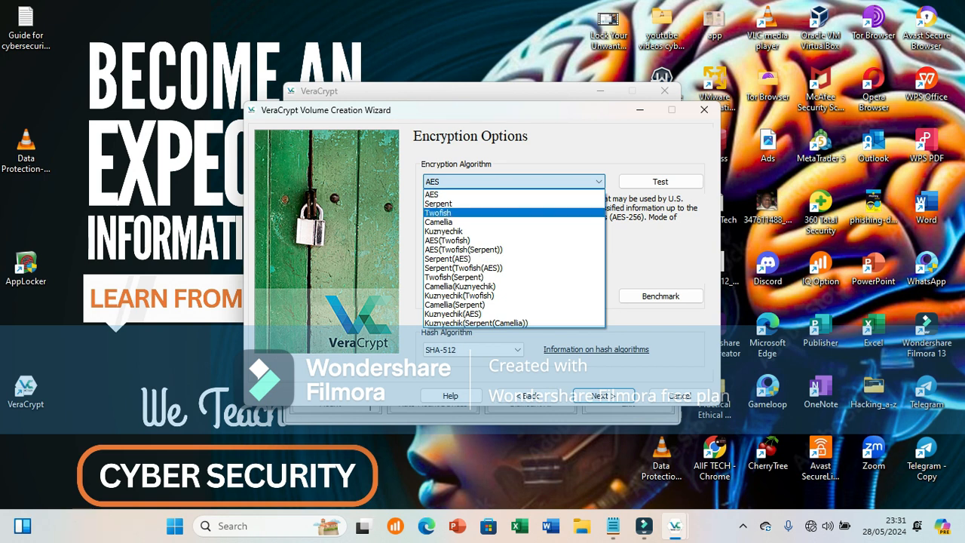
{"action": "key", "text": "Up"}
{"action": "key", "text": "Up"}
{"action": "key", "text": "Return"}
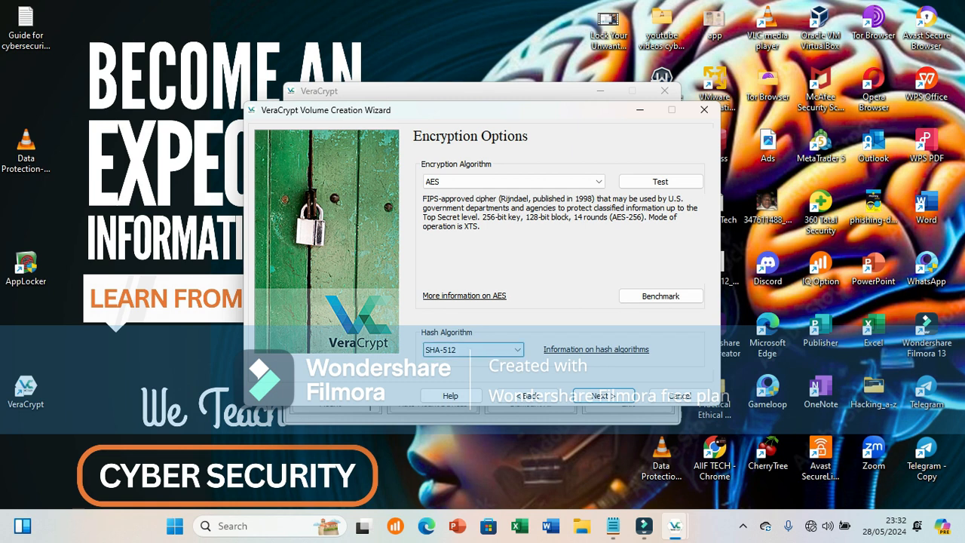
Keep SHA-512 as the hash algorithm and set the volume size to 300 MB.
{"action": "left_click", "coordinate": [472, 349]}
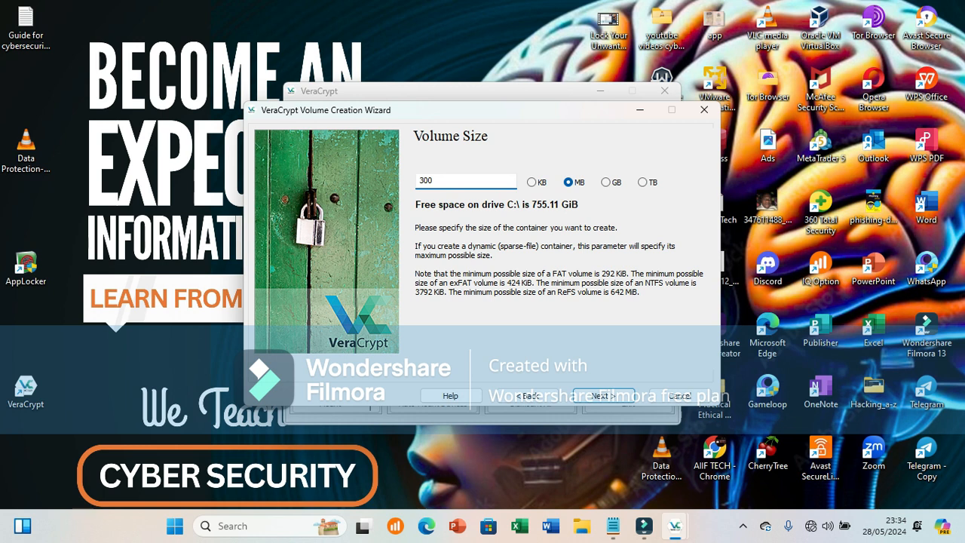
{"action": "key", "text": "Return"}
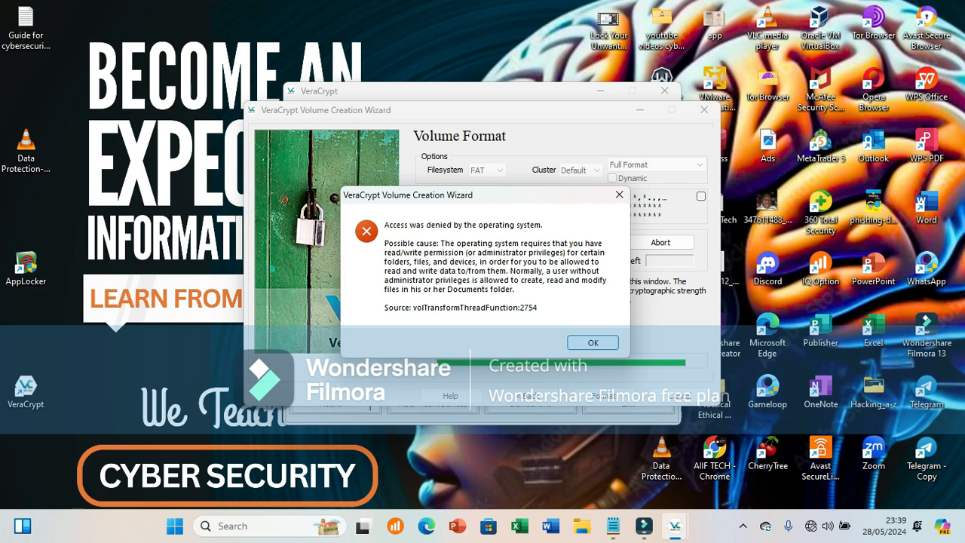
Dismiss the volume creation error messages and show the launch options of the desktop VeraCrypt shortcut, including running as administrator.
{"action": "key", "text": "Return"}
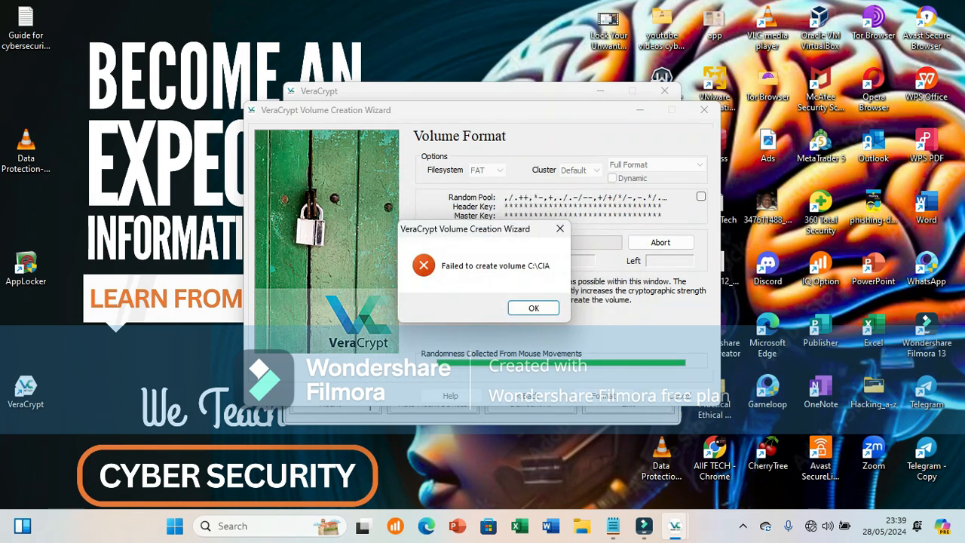
{"action": "key", "text": "Return"}
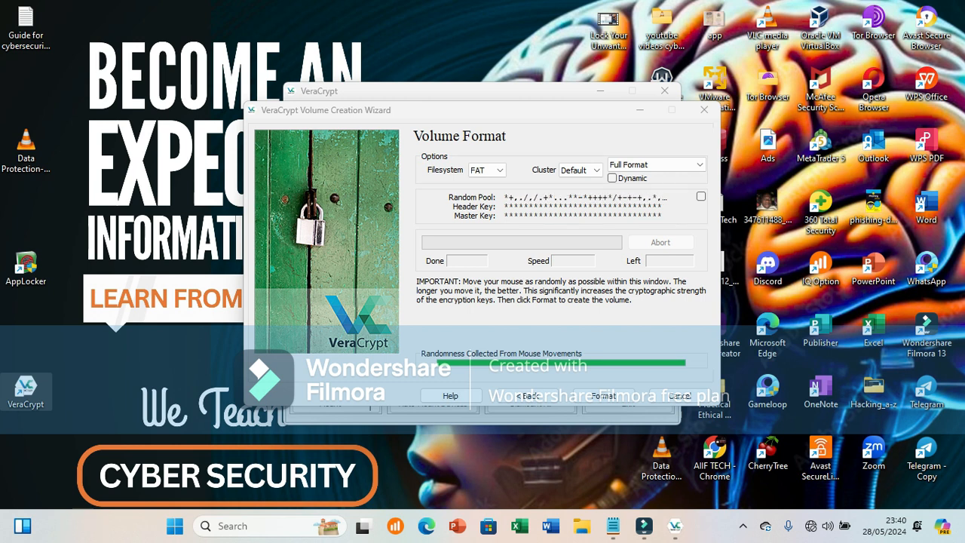
{"action": "right_click", "coordinate": [26, 388]}
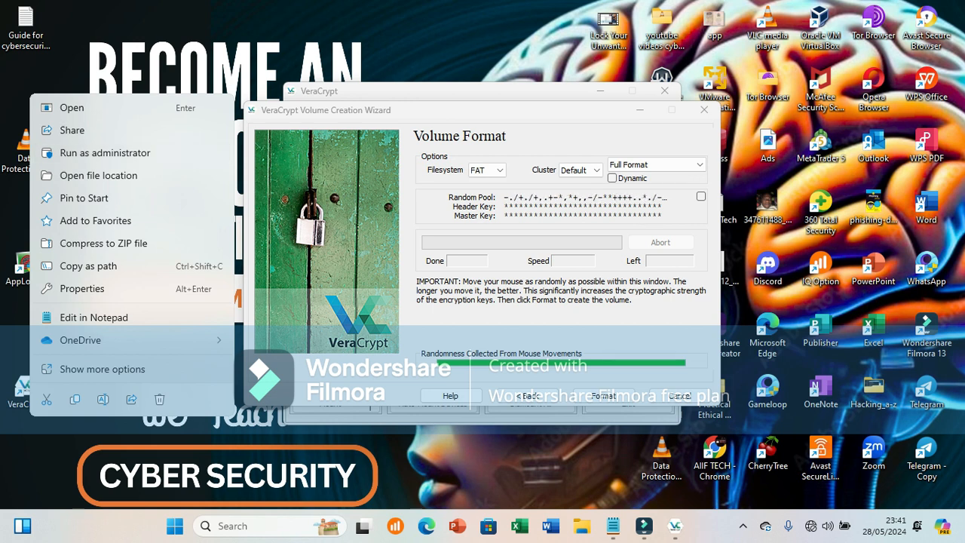
{"action": "left_click", "coordinate": [742, 525]}
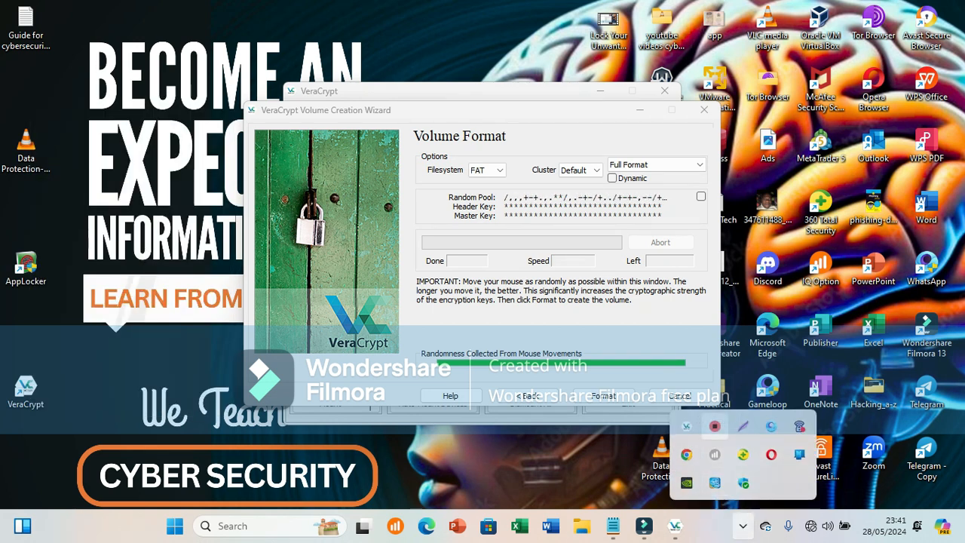
{"action": "right_click", "coordinate": [714, 426]}
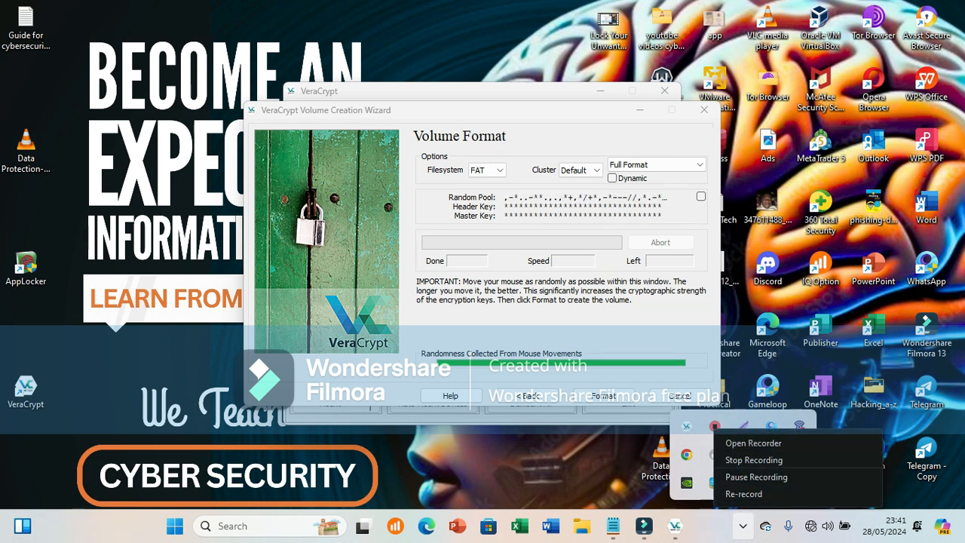